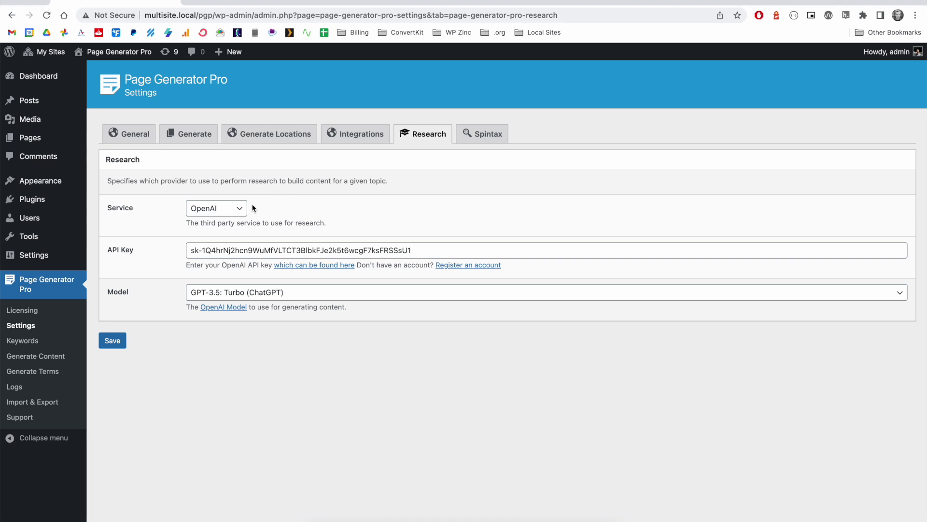
- Keep OpenAI selected as the research provider in Page Generator Pro's Research settings
{"action": "left_click", "coordinate": [236, 209]}
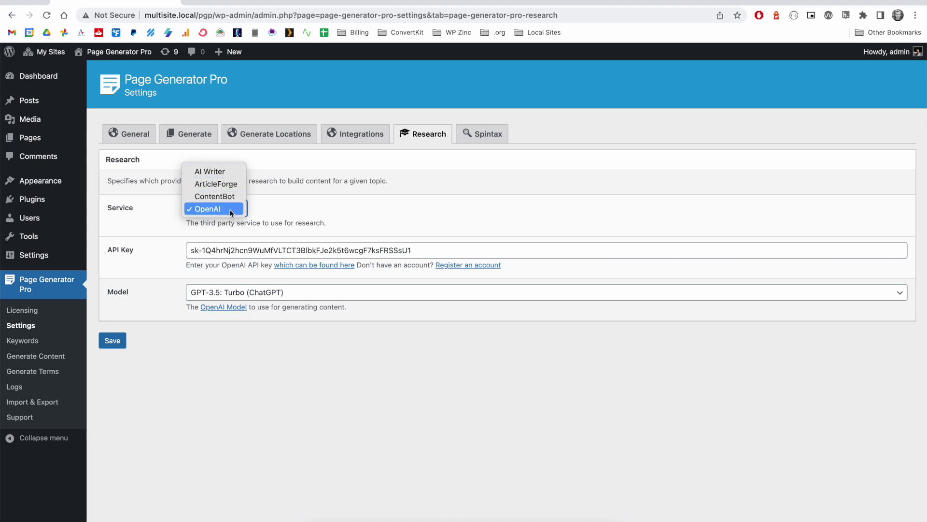
{"action": "left_click", "coordinate": [231, 212]}
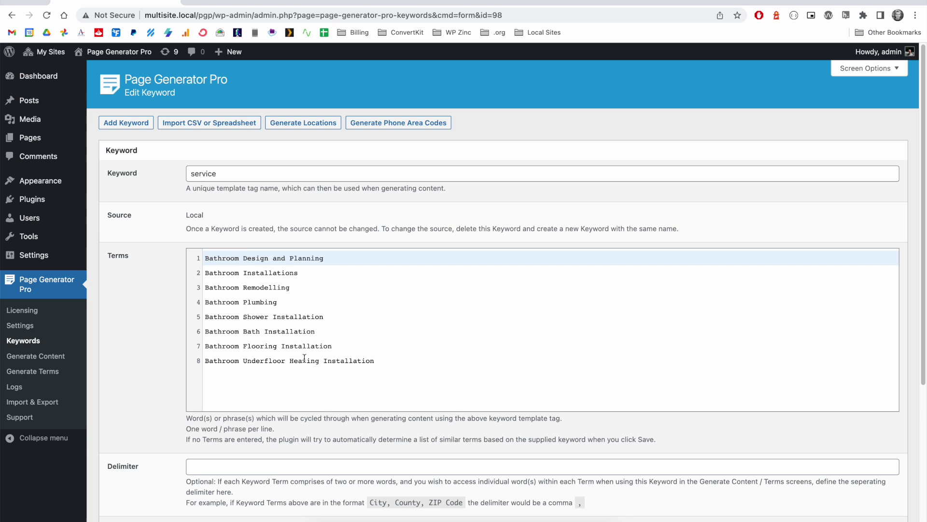
- Edit the {service} content group and place the cursor in the empty paragraph under its title
{"action": "left_click", "coordinate": [55, 356]}
{"action": "left_click", "coordinate": [145, 200]}
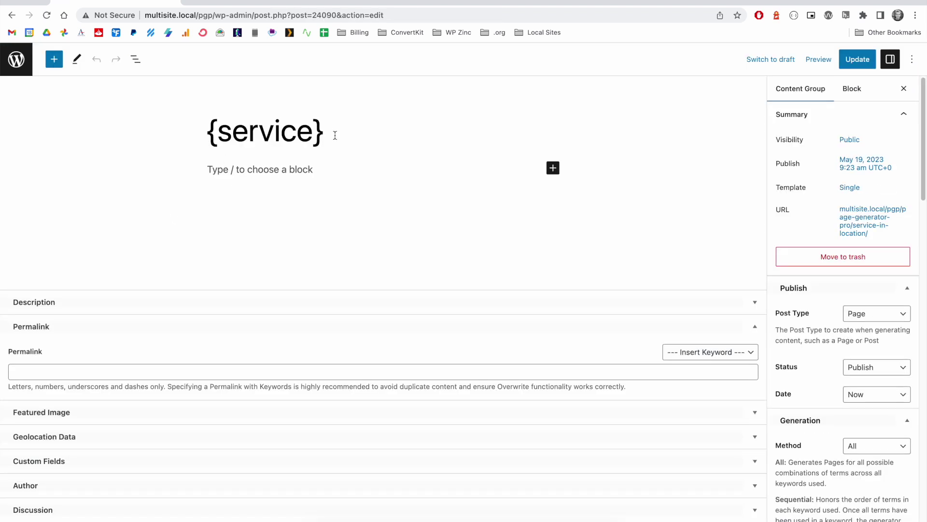
{"action": "left_click", "coordinate": [288, 168]}
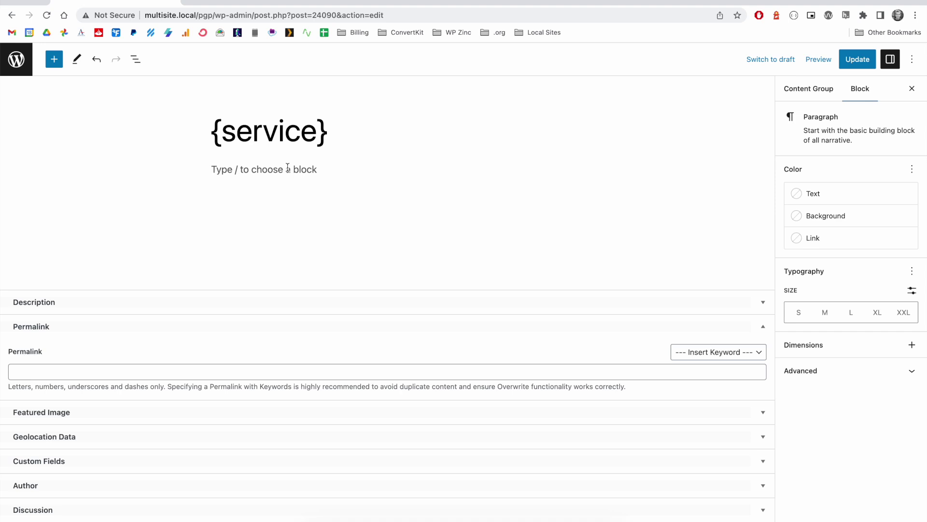
- Run OpenAI research on the topic 'How to find the best bathroom fitter'
{"action": "type", "text": "."}
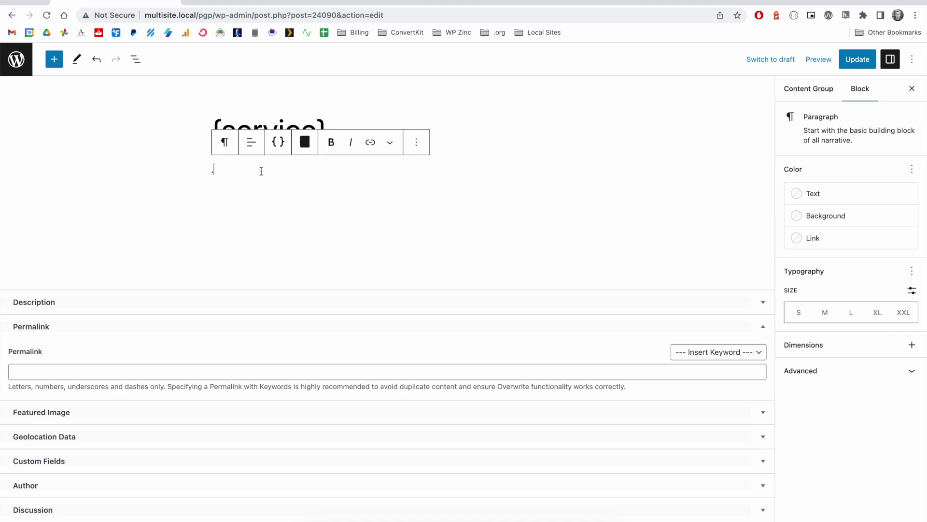
{"action": "left_click", "coordinate": [305, 147]}
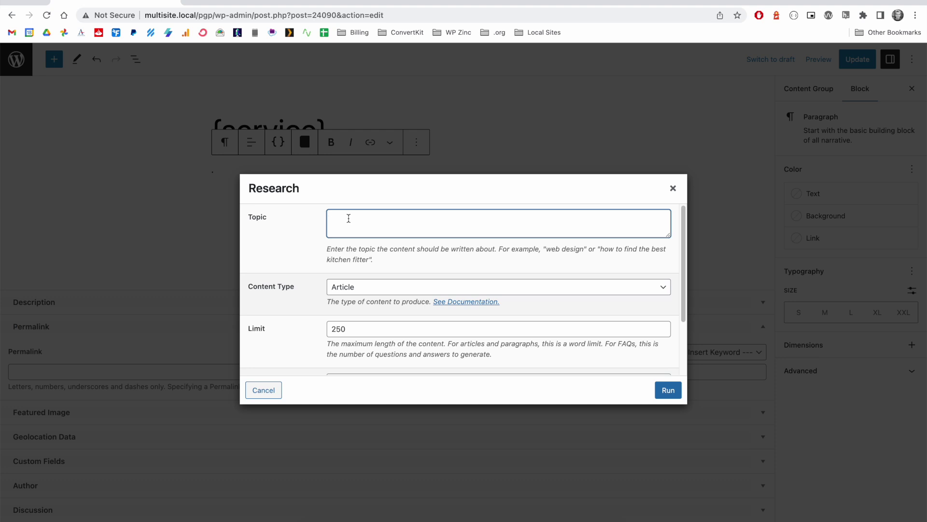
{"action": "type", "text": "How to"}
{"action": "type", "text": " find the best bat"}
{"action": "type", "text": "hroom fitte"}
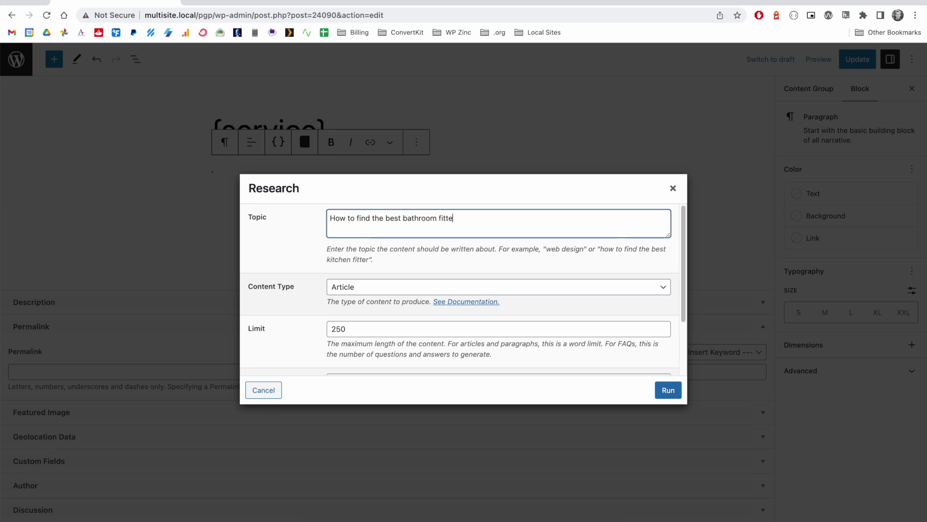
{"action": "type", "text": "r"}
{"action": "scroll", "coordinate": [351, 227], "scroll_direction": "down", "scroll_amount": 2}
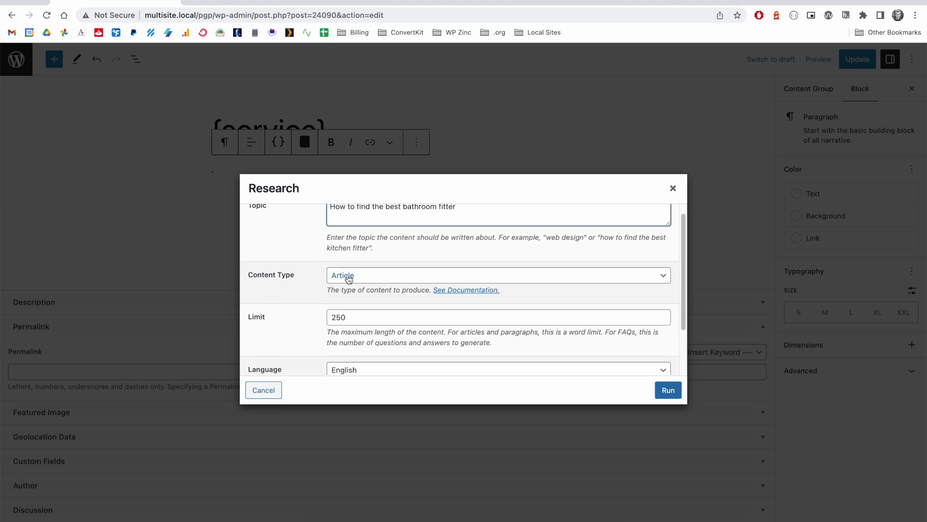
{"action": "scroll", "coordinate": [356, 280], "scroll_direction": "down", "scroll_amount": 1}
{"action": "scroll", "coordinate": [356, 280], "scroll_direction": "down", "scroll_amount": 1}
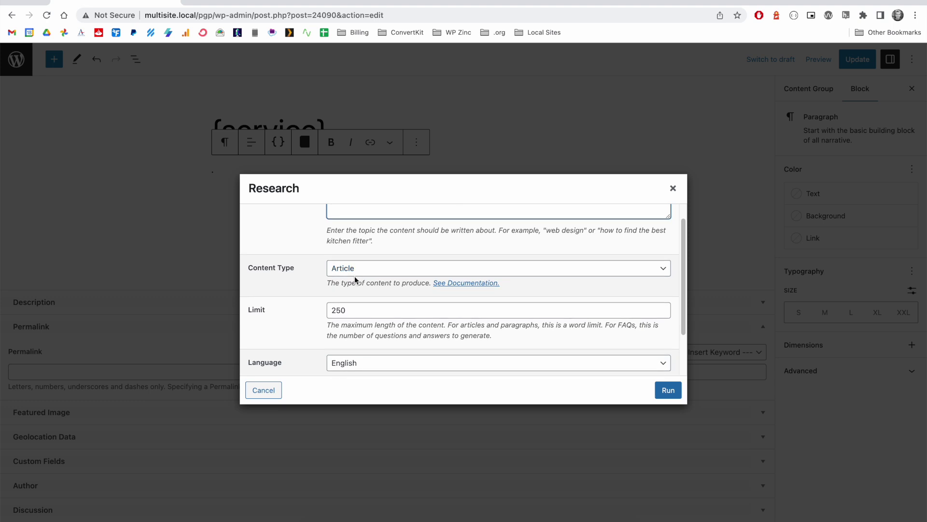
{"action": "scroll", "coordinate": [355, 280], "scroll_direction": "down", "scroll_amount": 2}
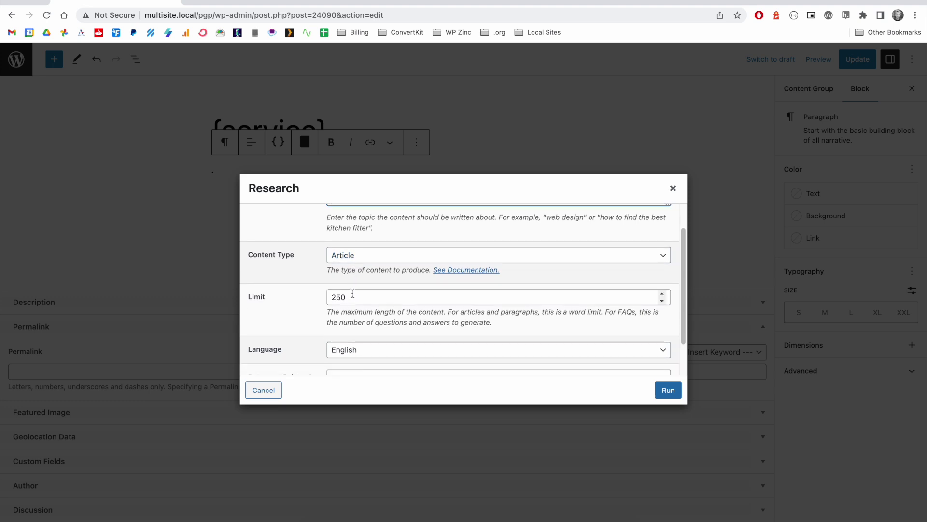
{"action": "scroll", "coordinate": [353, 297], "scroll_direction": "down", "scroll_amount": 1}
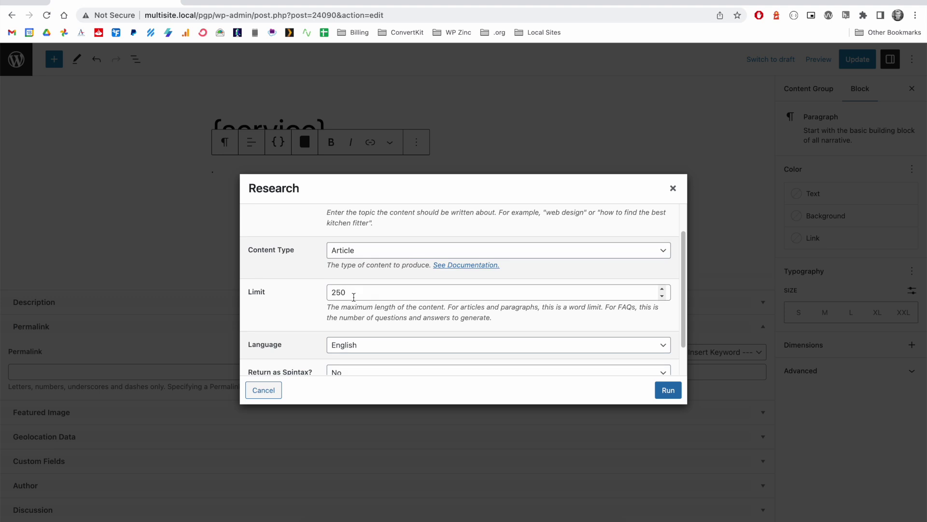
{"action": "scroll", "coordinate": [353, 295], "scroll_direction": "down", "scroll_amount": 4}
{"action": "left_click", "coordinate": [664, 394]}
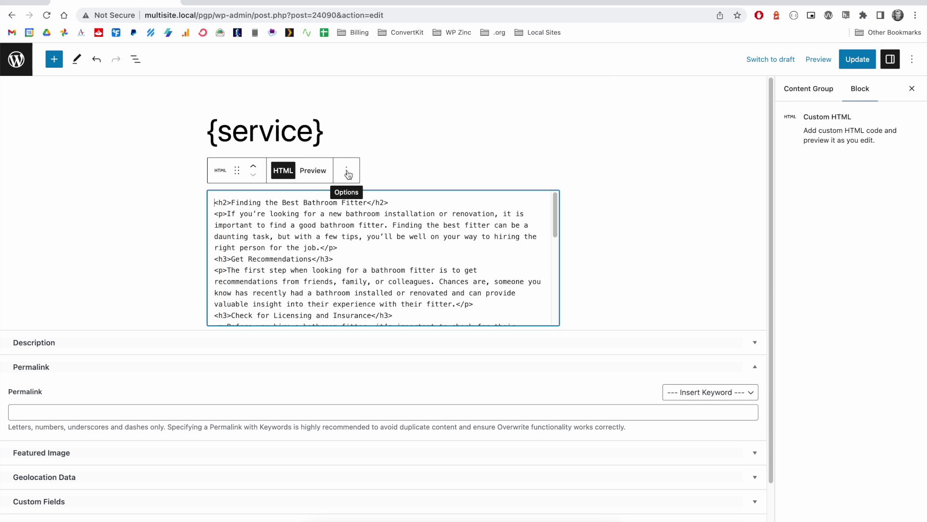
- Convert the generated Custom HTML article block into regular heading and paragraph blocks
{"action": "left_click", "coordinate": [348, 173]}
{"action": "left_click", "coordinate": [355, 203]}
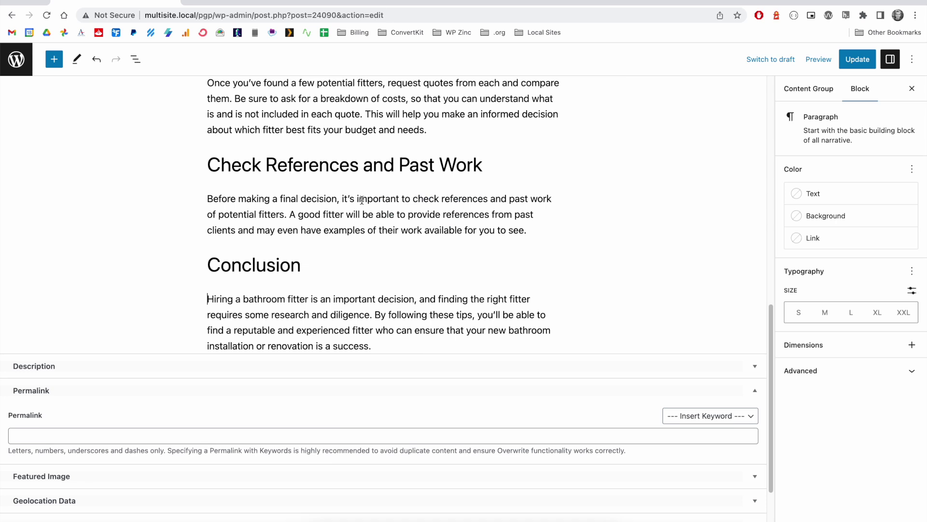
{"action": "scroll", "coordinate": [290, 202], "scroll_direction": "up", "scroll_amount": 15}
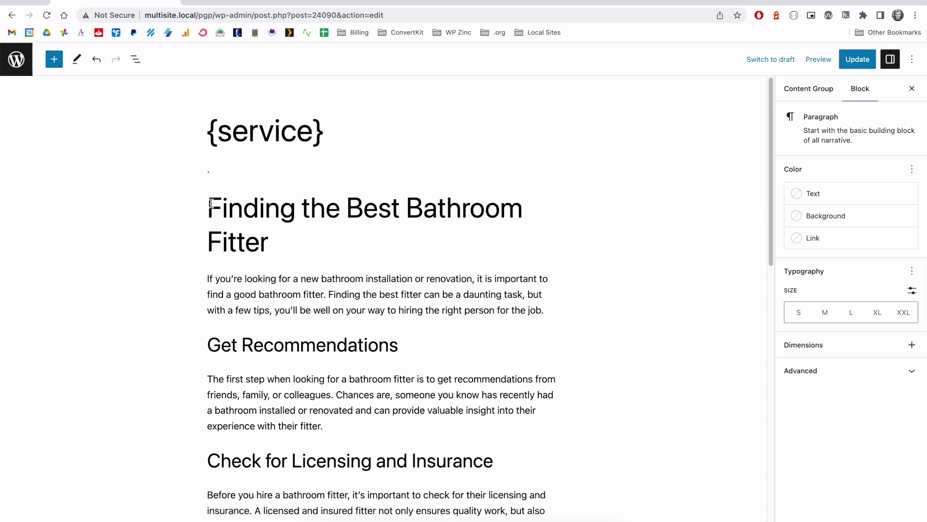
- Add ', such as PlumbCo' after 'fitter' in the article's opening paragraph
{"action": "left_click", "coordinate": [210, 203]}
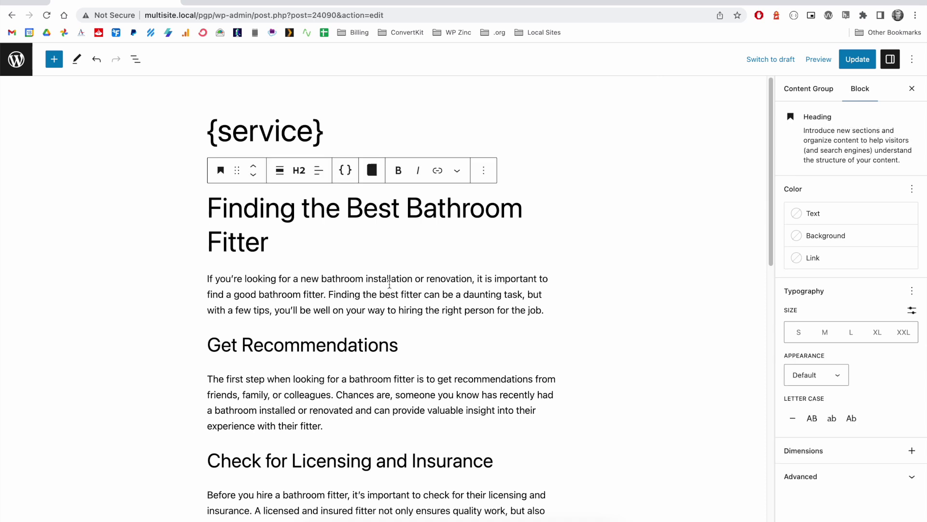
{"action": "left_click", "coordinate": [324, 295]}
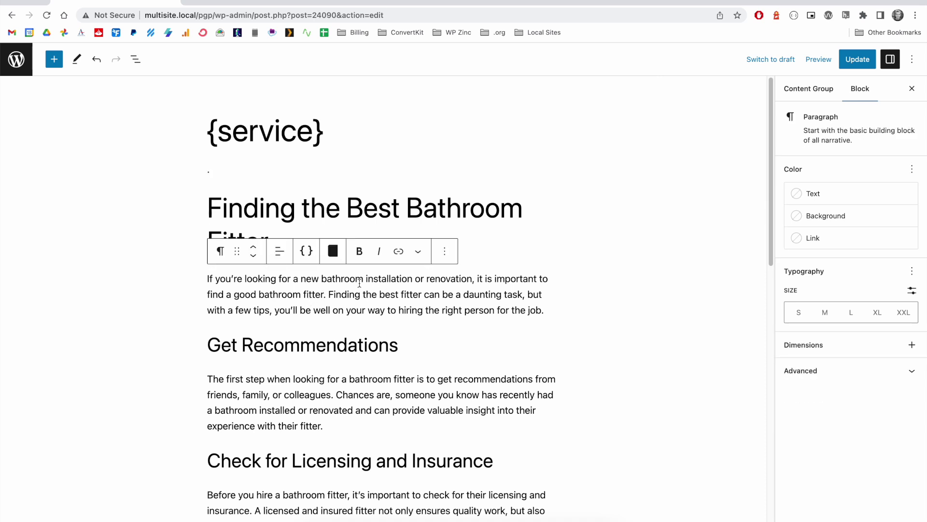
{"action": "type", "text": ", such as Plumb"}
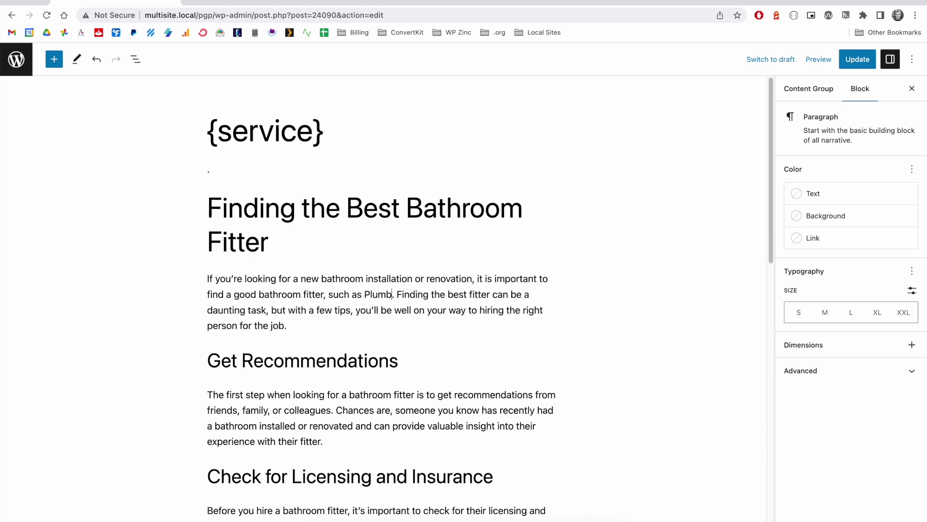
{"action": "type", "text": "Co"}
- Select words in the licensing heading and 'Bathroom Fitter' in the heading, then return to Content Groups
{"action": "scroll", "coordinate": [360, 332], "scroll_direction": "down", "scroll_amount": 5}
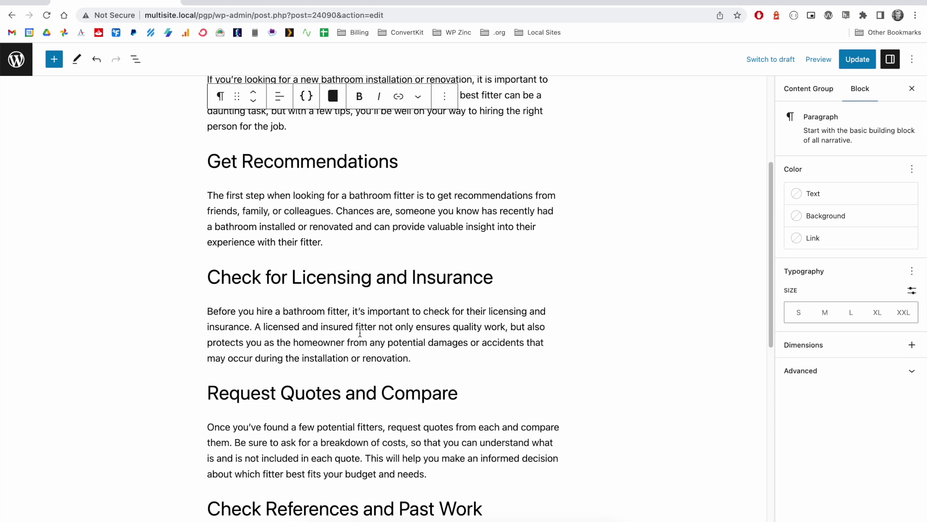
{"action": "scroll", "coordinate": [359, 332], "scroll_direction": "down", "scroll_amount": 1}
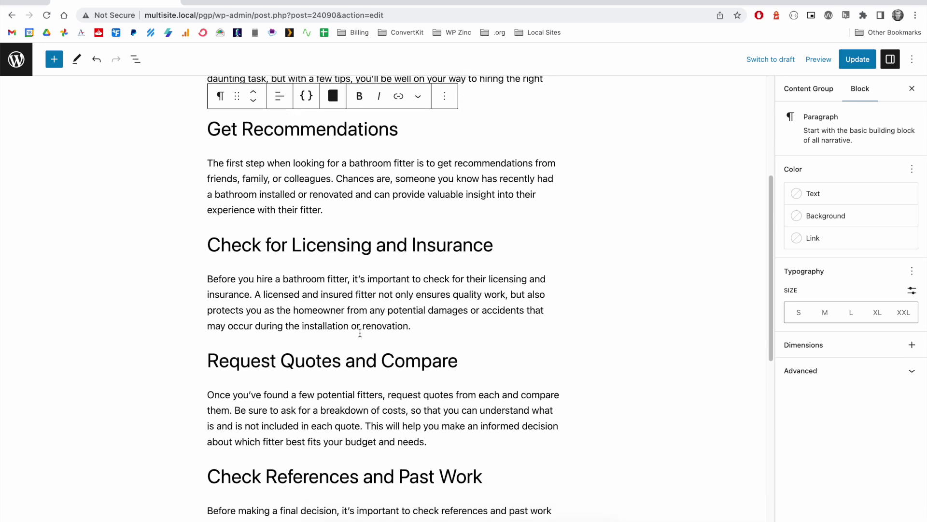
{"action": "scroll", "coordinate": [360, 333], "scroll_direction": "down", "scroll_amount": 1}
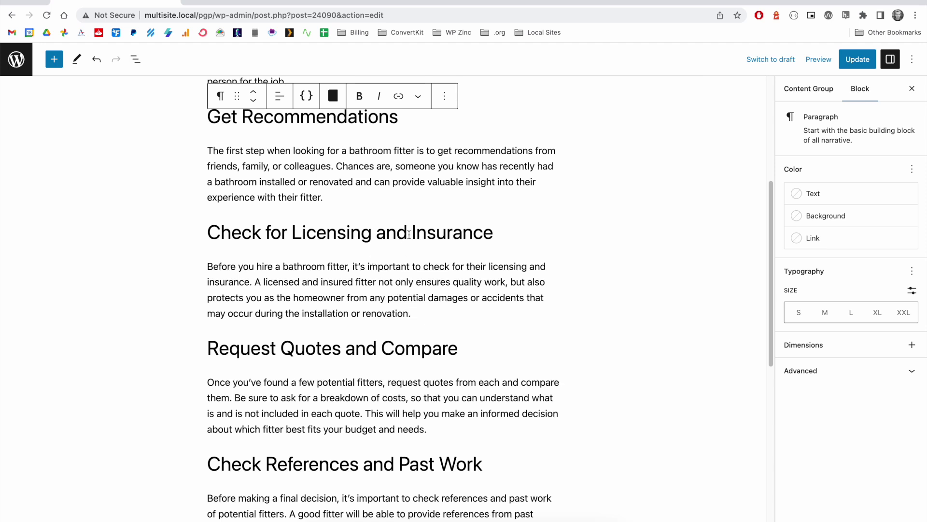
{"action": "left_click_drag", "start_coordinate": [412, 233], "coordinate": [292, 233]}
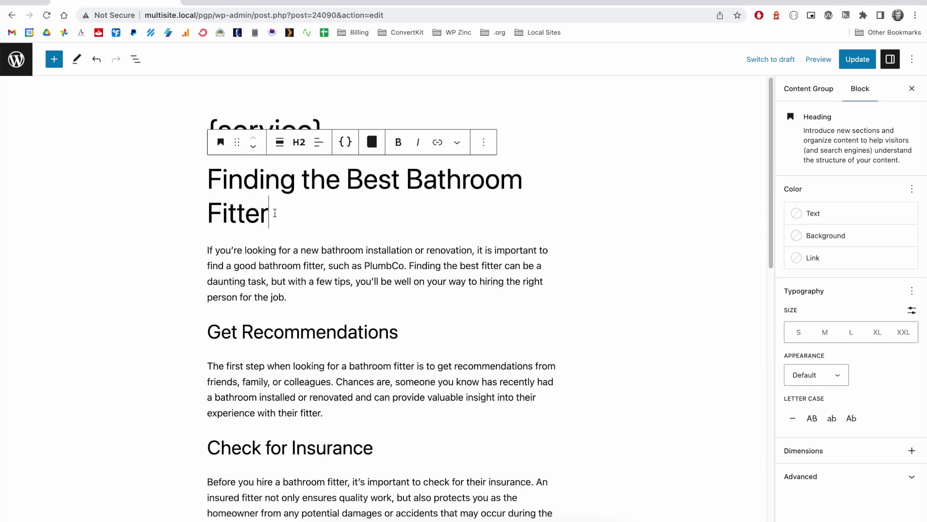
{"action": "left_click_drag", "start_coordinate": [300, 207], "coordinate": [409, 189]}
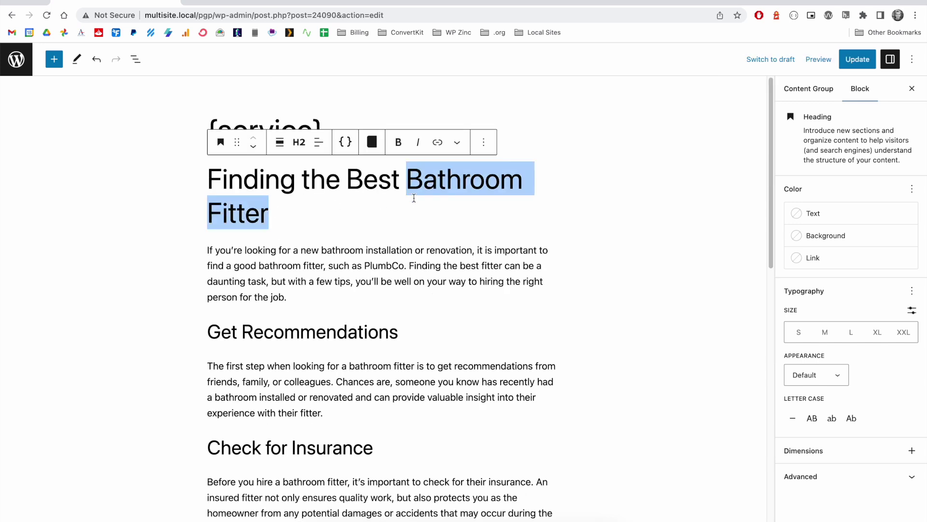
{"action": "left_click", "coordinate": [16, 59]}
- Check the service keyword's terms on the Keywords page before returning to the editor
{"action": "left_click", "coordinate": [15, 340]}
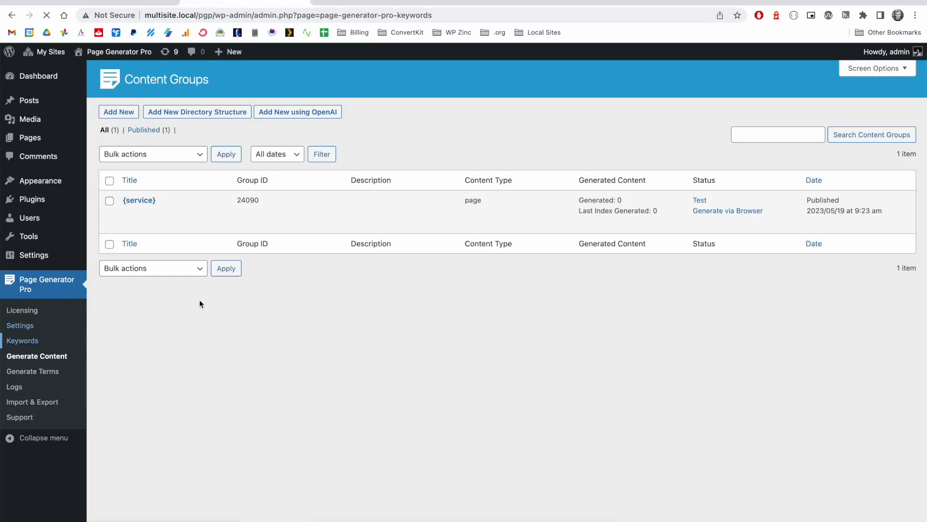
{"action": "left_click", "coordinate": [136, 213]}
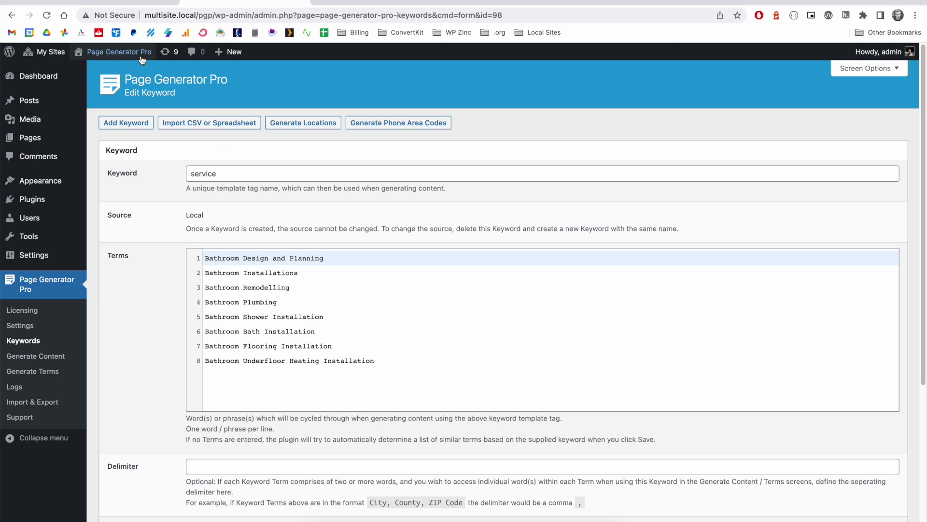
{"action": "left_click", "coordinate": [136, 3]}
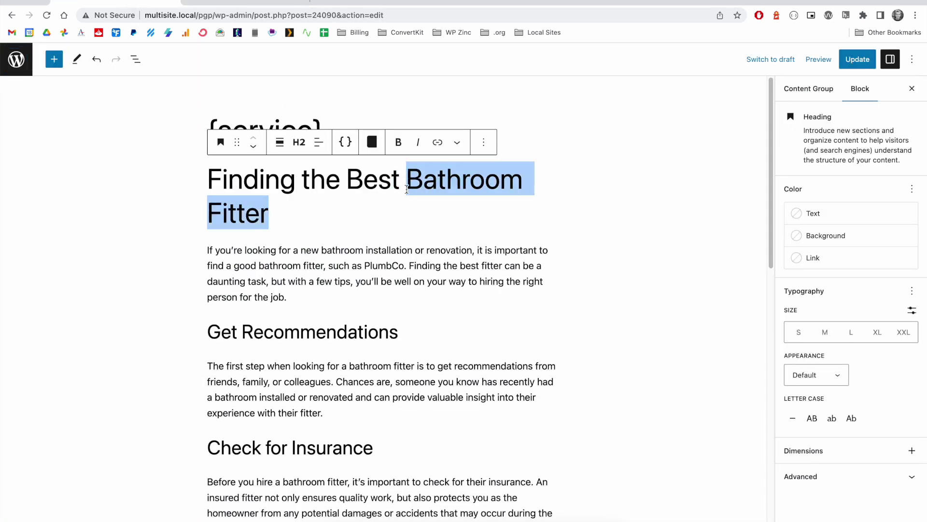
- Put {service} in the heading and in place of the paragraph's 'bathroom installation or renovation'
{"action": "type", "text": "{servi"}
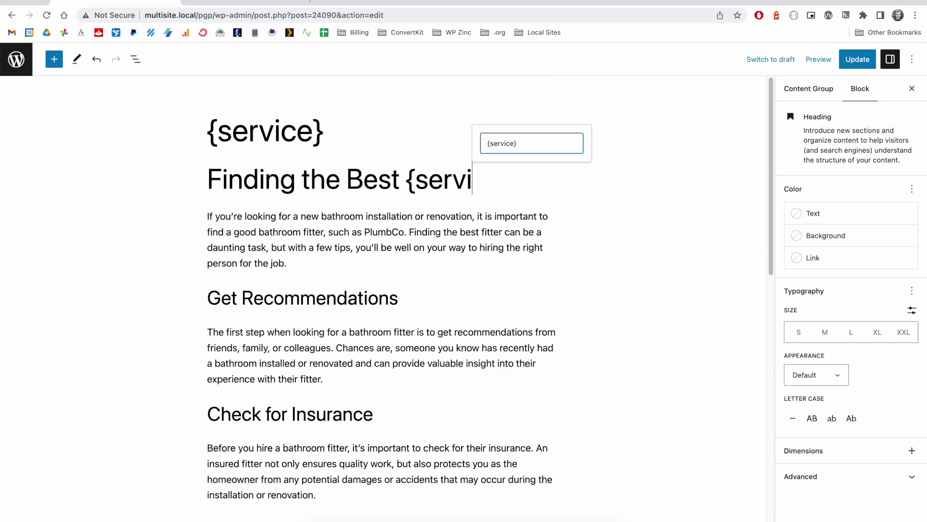
{"action": "type", "text": "ce}"}
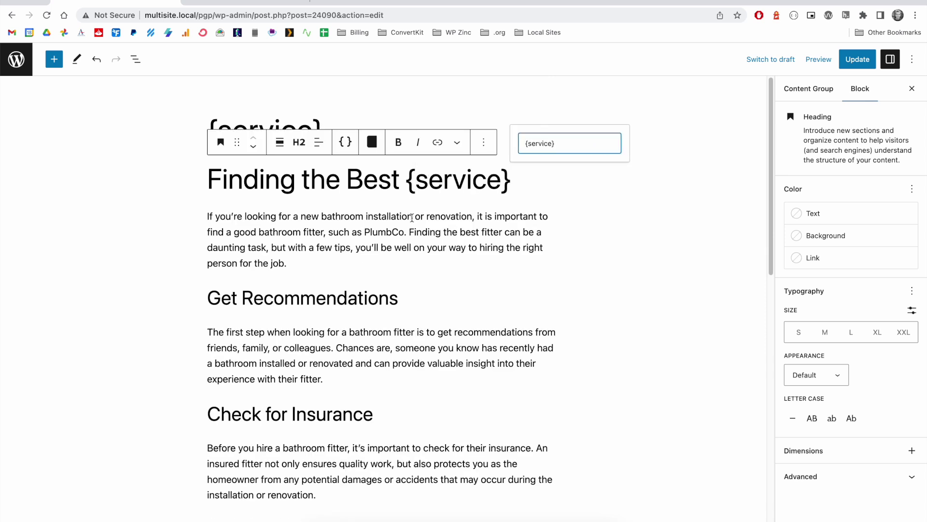
{"action": "left_click_drag", "start_coordinate": [323, 217], "coordinate": [463, 217]}
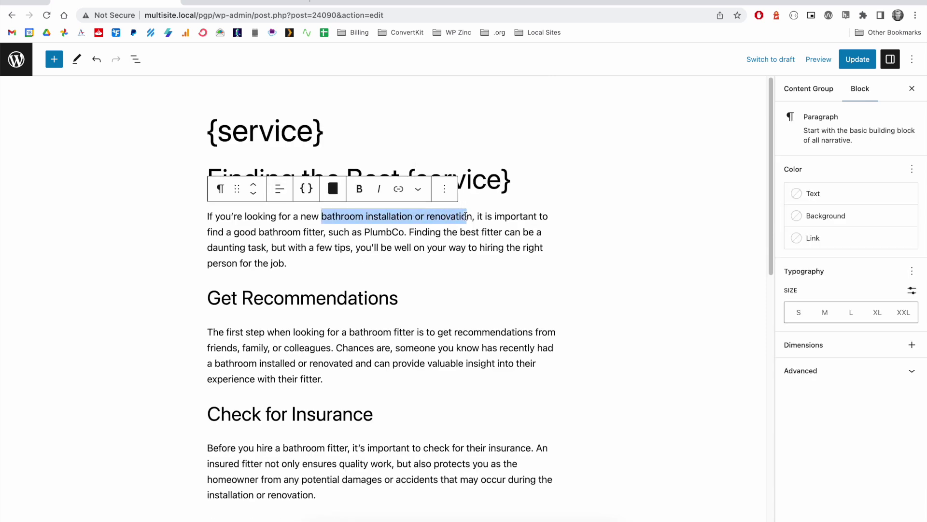
{"action": "type", "text": "{service}"}
{"action": "key", "text": "Left"}
{"action": "key", "text": "Left"}
{"action": "key", "text": "Left"}
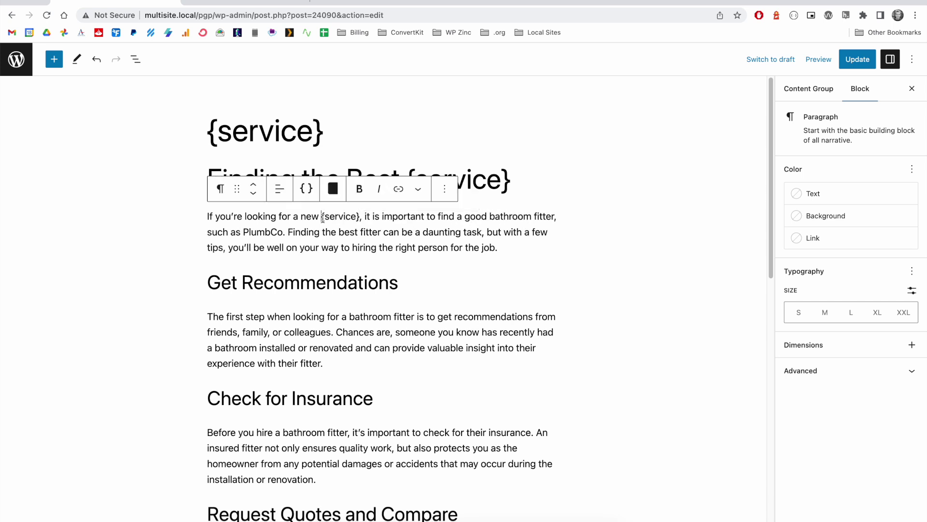
{"action": "key", "text": "BackSpace"}
{"action": "key", "text": "BackSpace"}
{"action": "key", "text": "BackSpace"}
{"action": "key", "text": "BackSpace"}
{"action": "key", "text": "BackSpace"}
{"action": "key", "text": "BackSpace"}
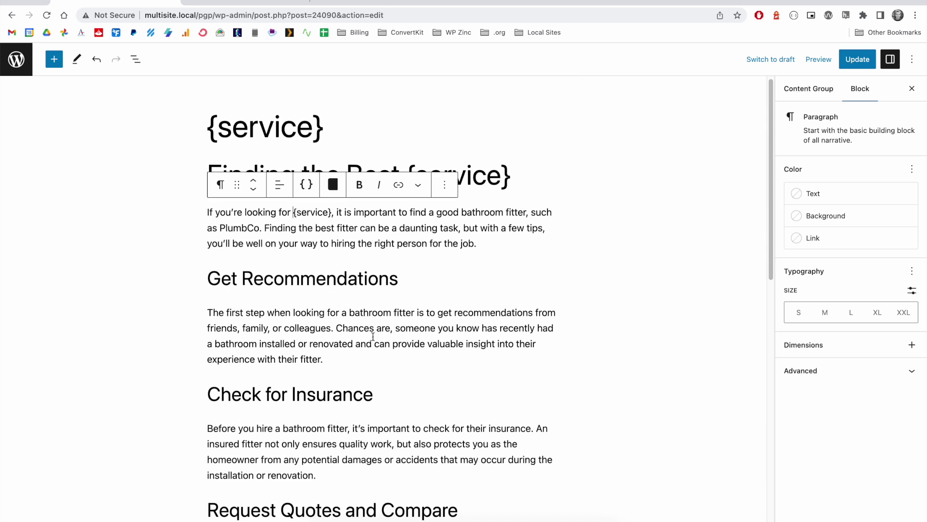
{"action": "scroll", "coordinate": [373, 337], "scroll_direction": "down", "scroll_amount": 1}
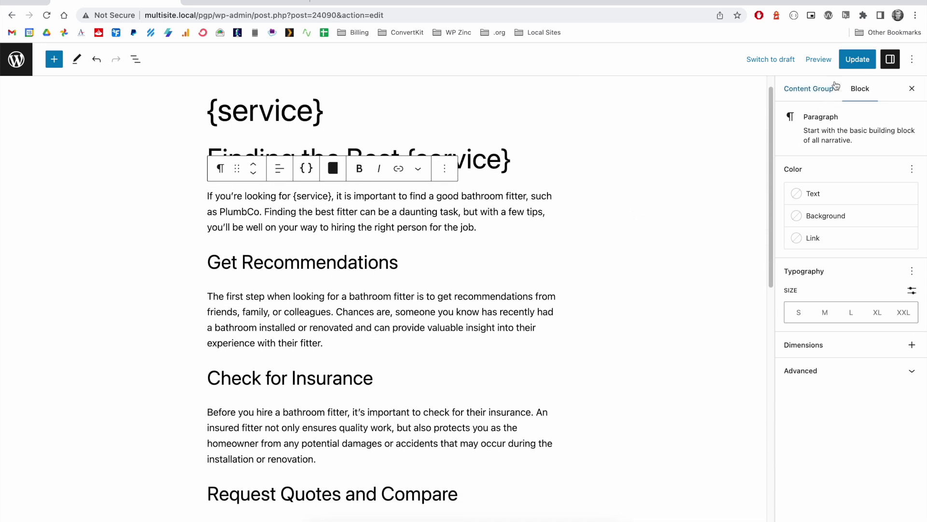
- Update the {service} content group and generate a test page preview
{"action": "left_click", "coordinate": [849, 59]}
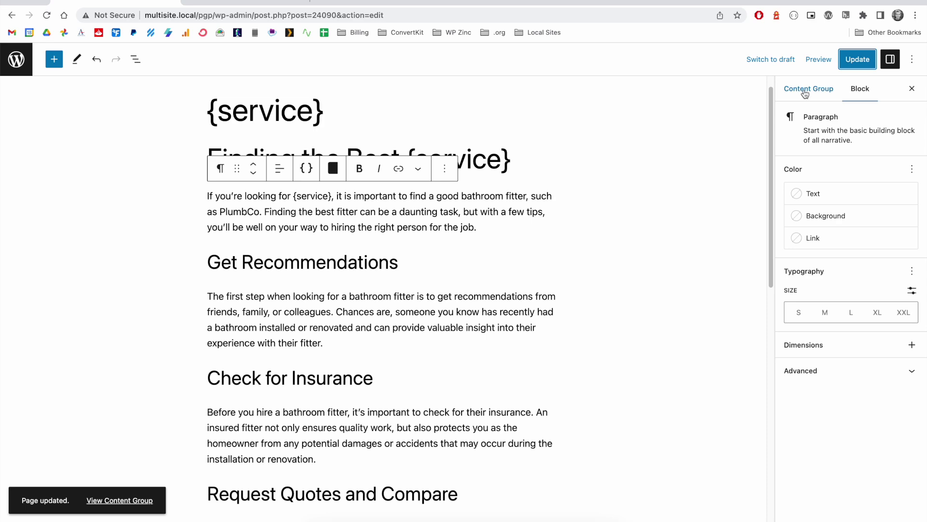
{"action": "left_click", "coordinate": [799, 89]}
{"action": "left_click_drag", "start_coordinate": [924, 118], "coordinate": [925, 452]}
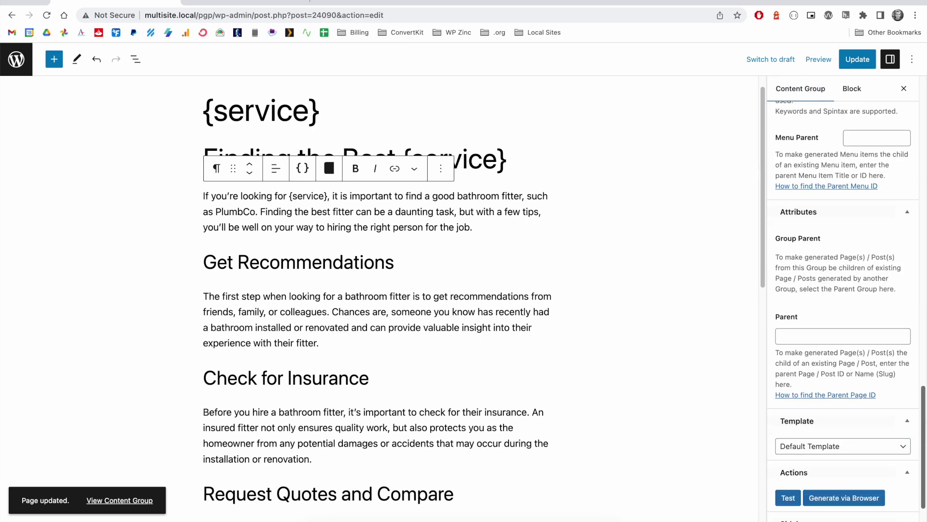
{"action": "left_click", "coordinate": [788, 457]}
{"action": "left_click", "coordinate": [557, 88]}
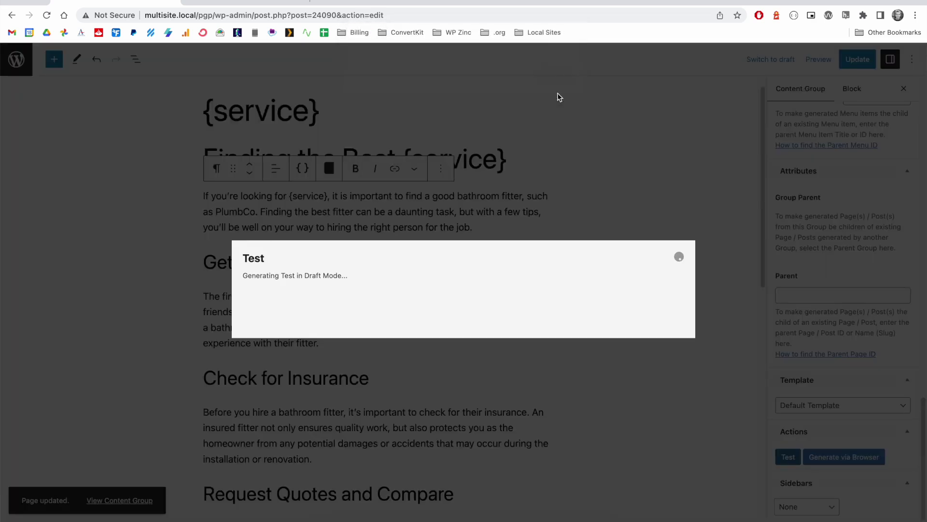
{"action": "left_click", "coordinate": [419, 282]}
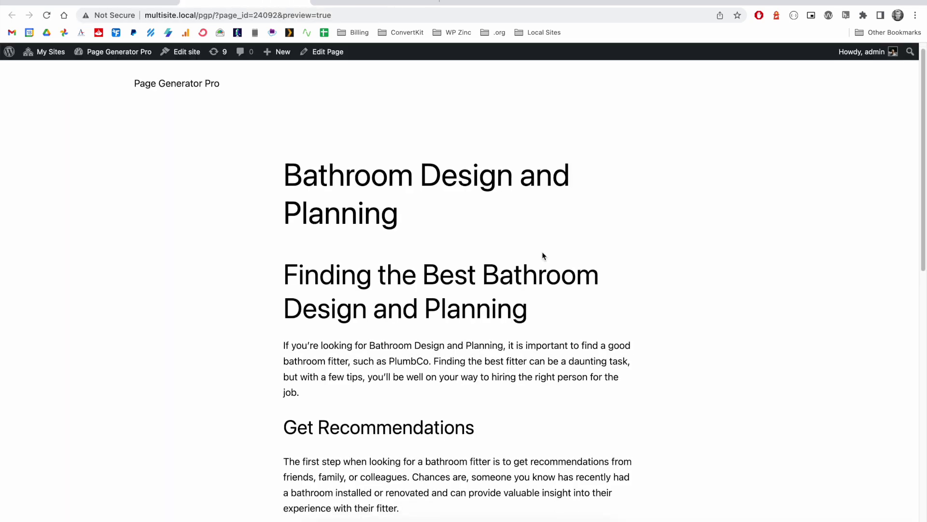
- Check the preview's 'Bathroom Design and Planning' title and substituted opening paragraph
{"action": "left_click_drag", "start_coordinate": [397, 217], "coordinate": [284, 175]}
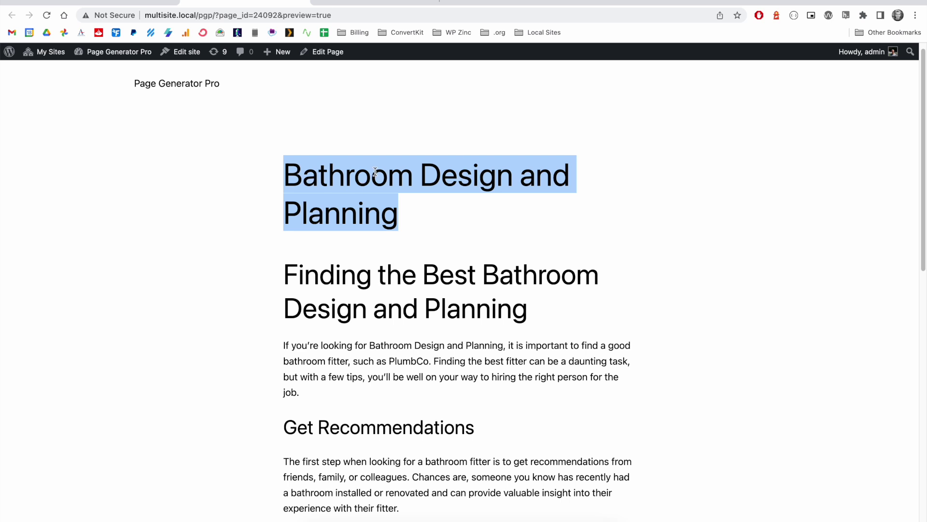
{"action": "key", "text": "ctrl+Tab"}
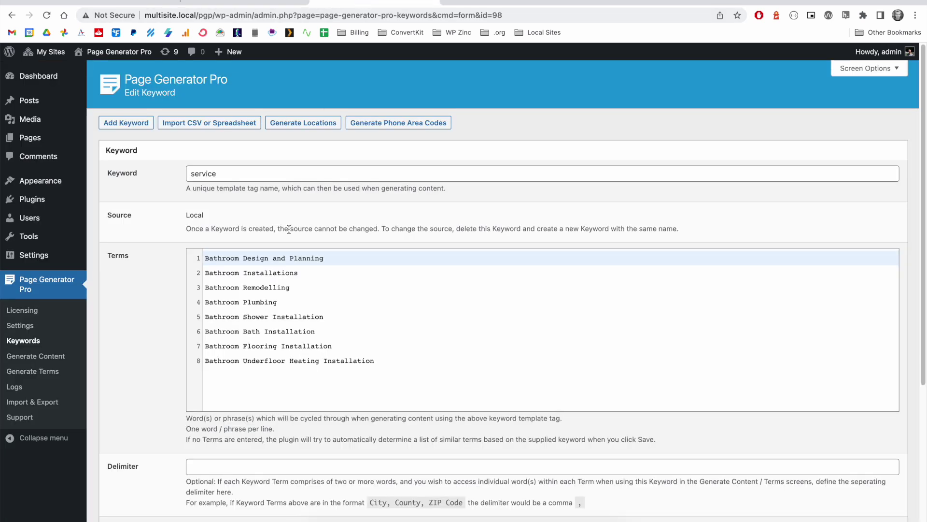
{"action": "left_click", "coordinate": [256, 1]}
{"action": "scroll", "coordinate": [442, 266], "scroll_direction": "down", "scroll_amount": 3}
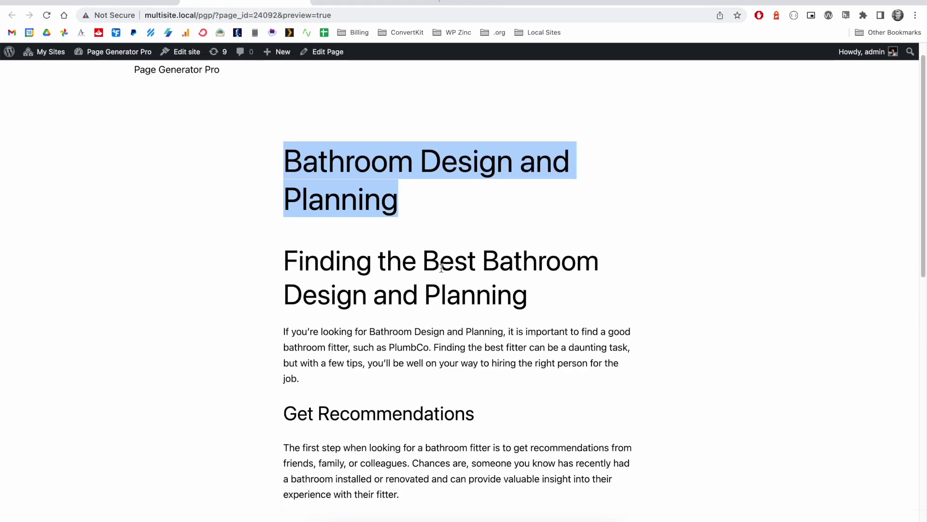
{"action": "left_click_drag", "start_coordinate": [527, 244], "coordinate": [440, 207]}
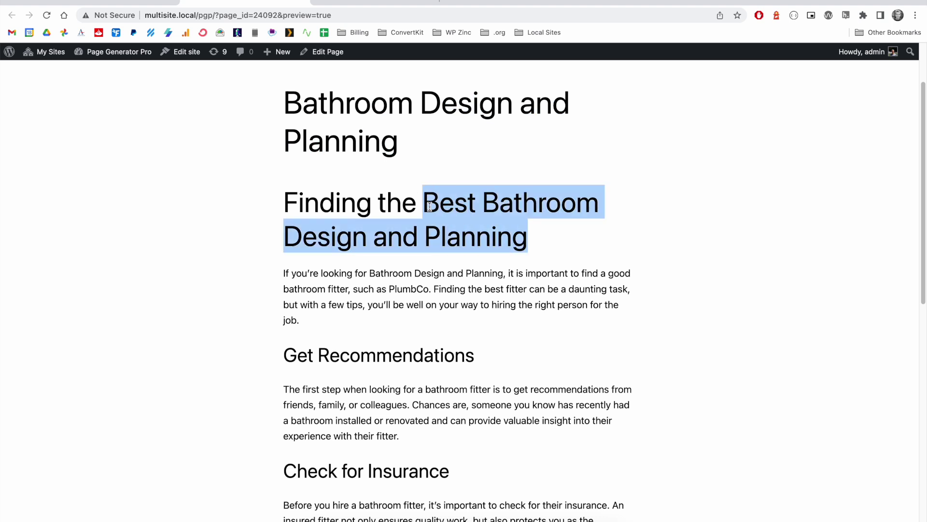
{"action": "left_click_drag", "start_coordinate": [284, 273], "coordinate": [506, 274]}
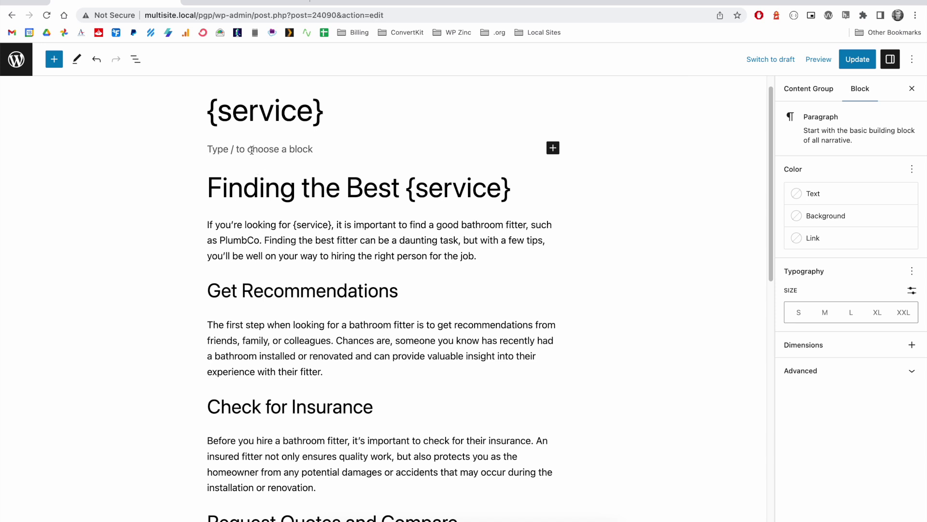
- Insert an OpenAI Dynamic Element block under the {service} title via the /open inserter
{"action": "type", "text": "/open"}
{"action": "left_click", "coordinate": [286, 89]}
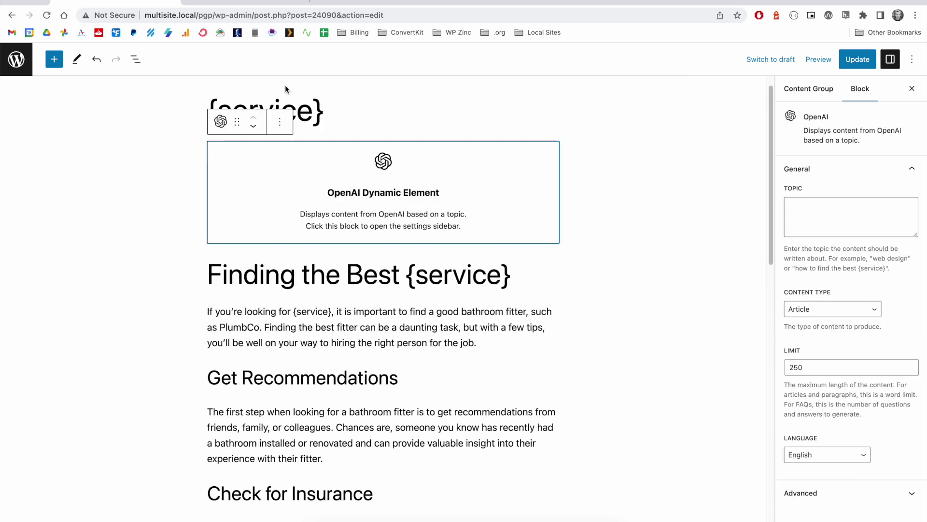